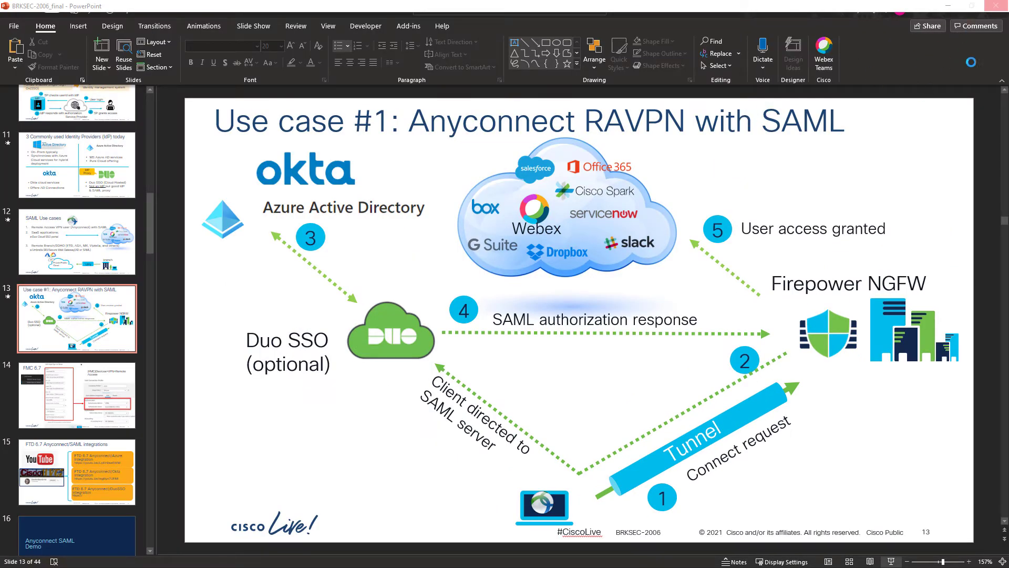
Step: Bring up AnyConnect and start a VPN connection to irvdmz-1120ftd.cisco.com/duosso
left_click(954, 6)
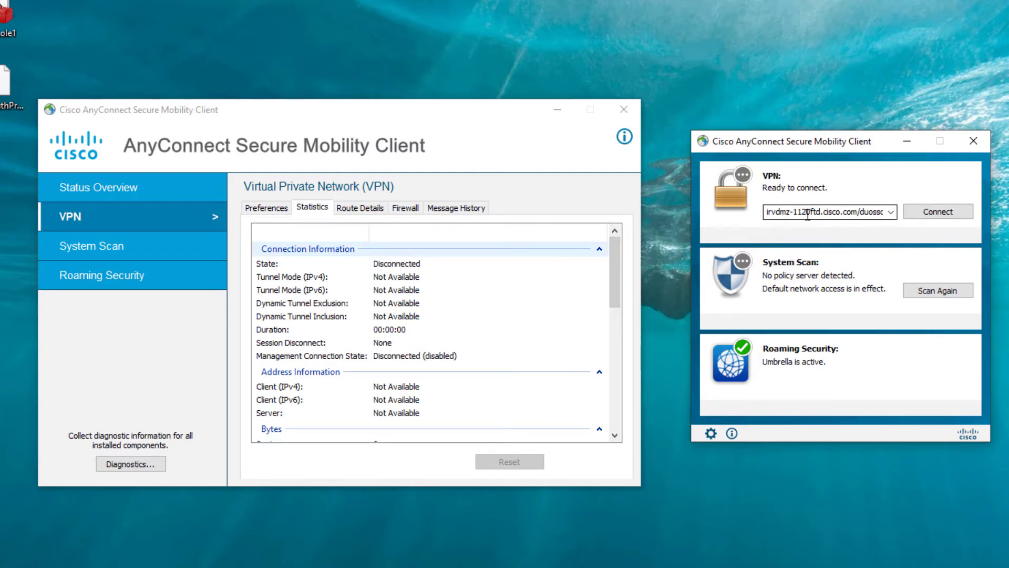
double_click(875, 212)
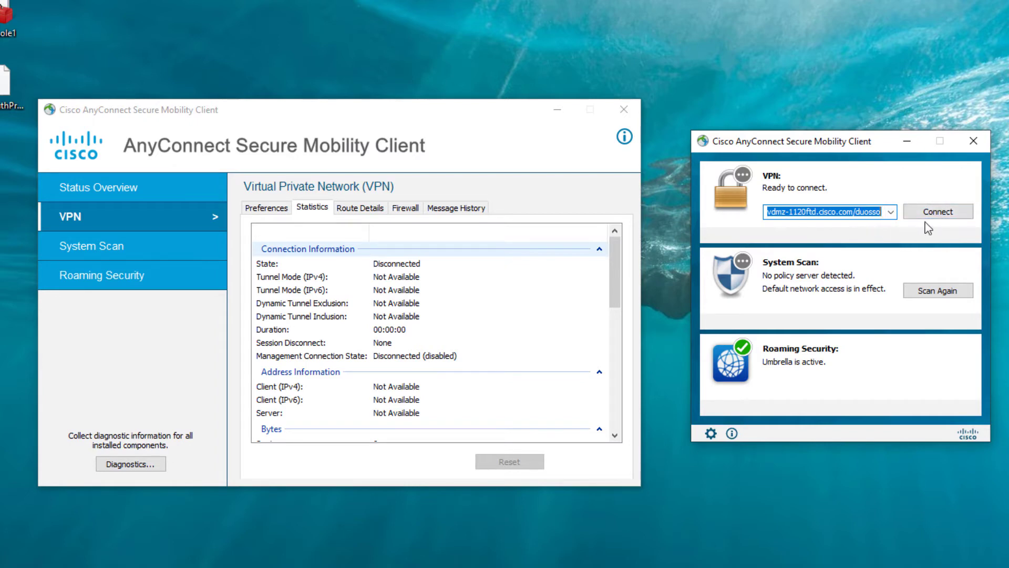
left_click(935, 216)
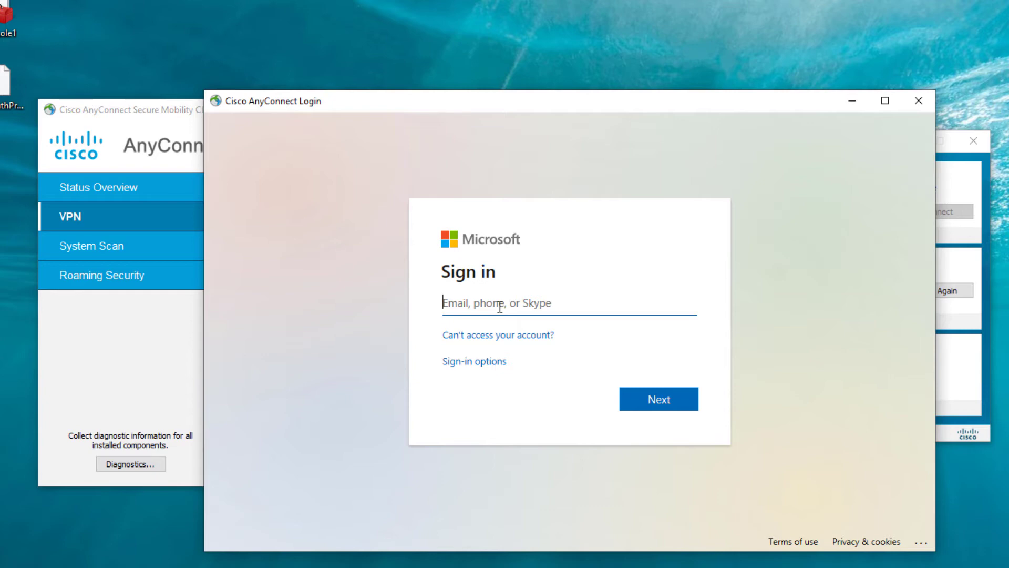
Step: Sign in to Microsoft with the user's e-mail and password, then answer the stay-signed-in prompt
left_click(657, 401)
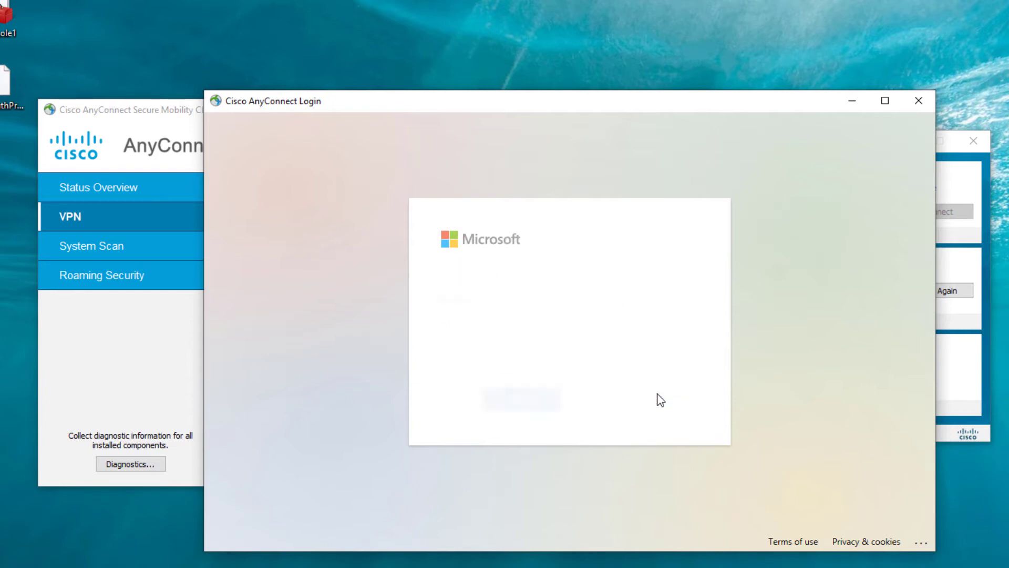
type("••••••••••••••")
left_click(660, 400)
left_click(649, 413)
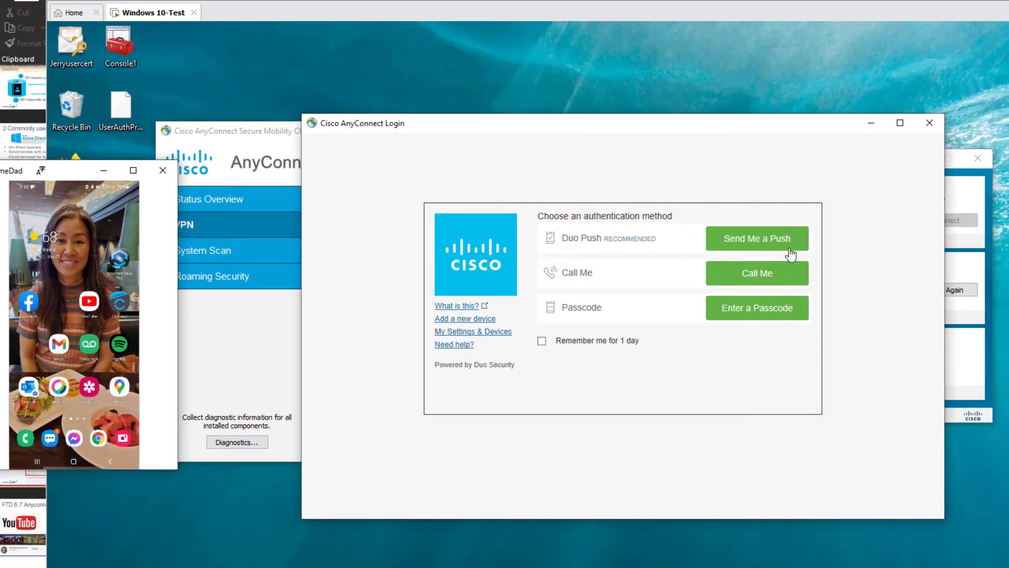
Step: Approve a Duo push on the mirrored phone and accept the DuoSSO welcome banner
left_click(769, 244)
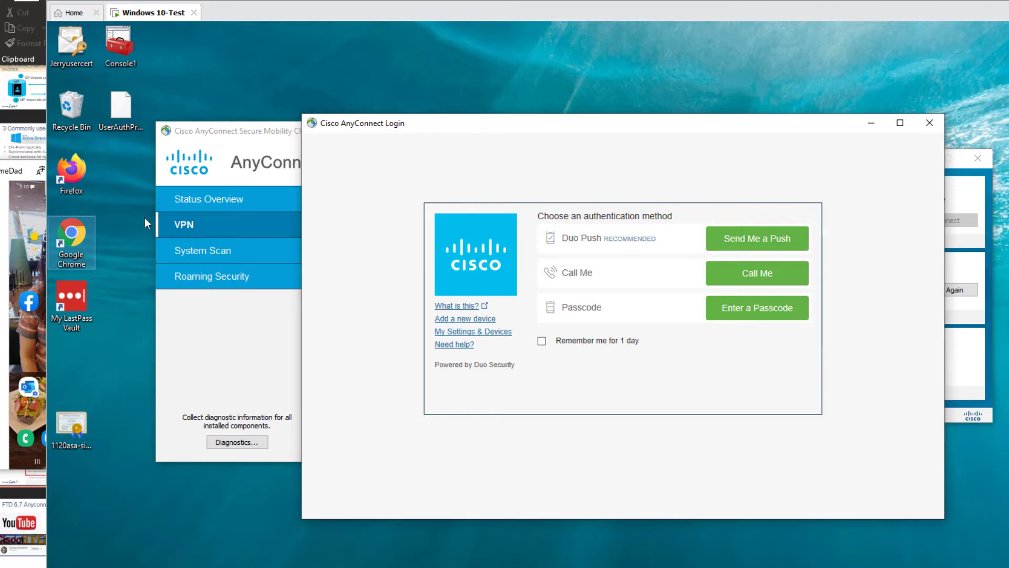
left_click(743, 248)
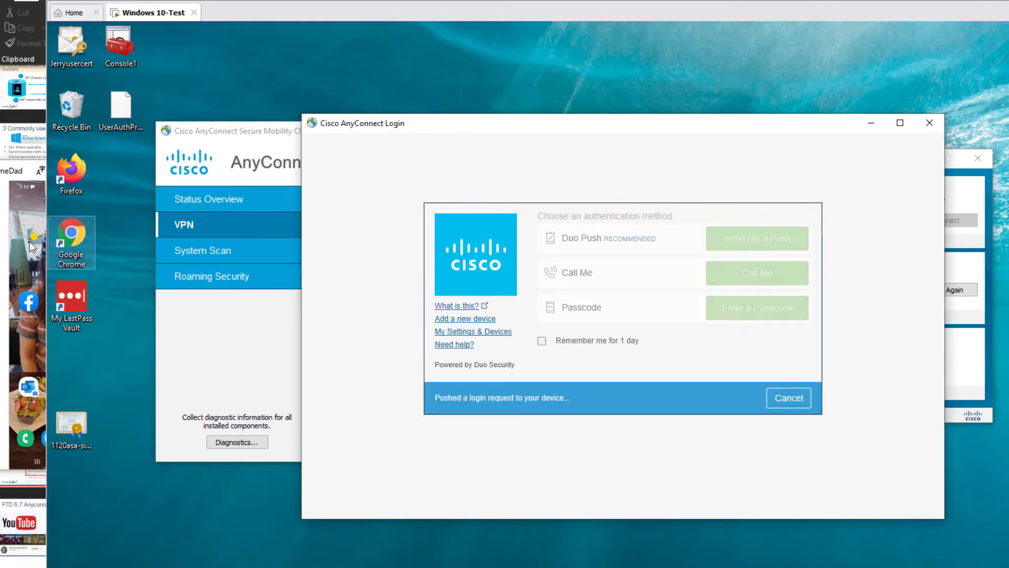
left_click(31, 219)
left_click(70, 215)
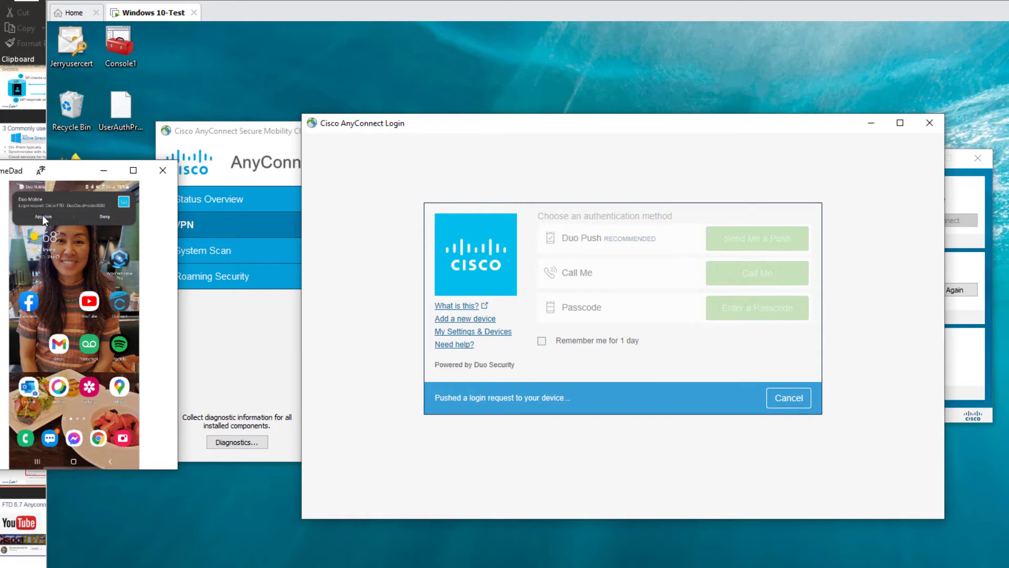
left_click(43, 218)
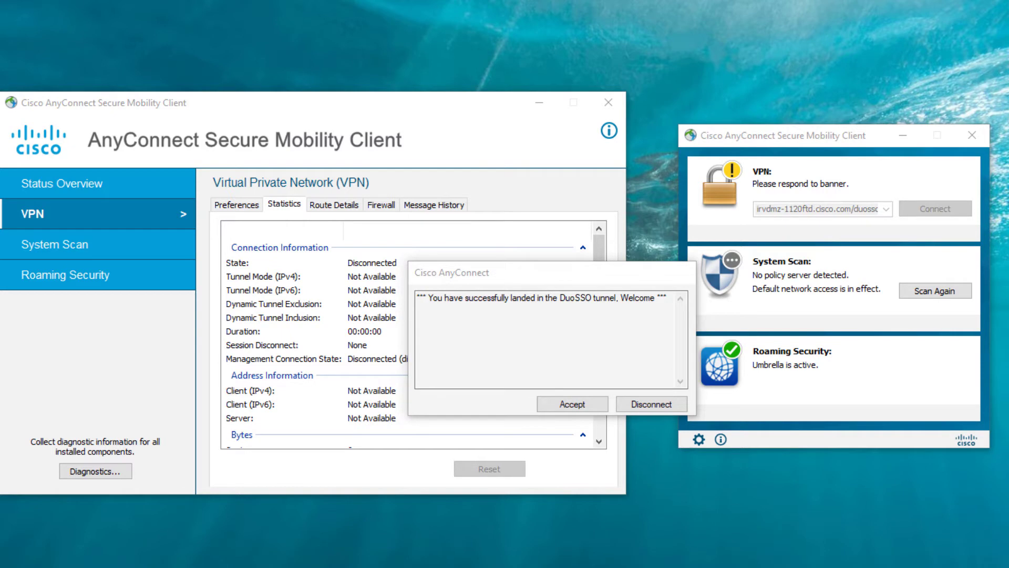
left_click(572, 405)
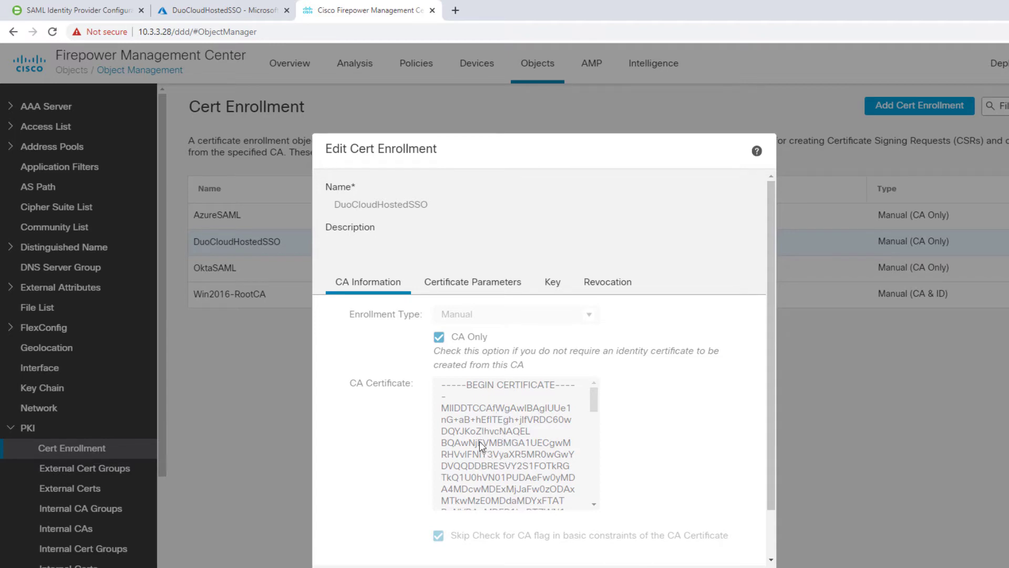
Step: Review Azure's SAML sign-on setup and Duo's SAML IdP configuration, then list Duo's Applications
left_click(201, 15)
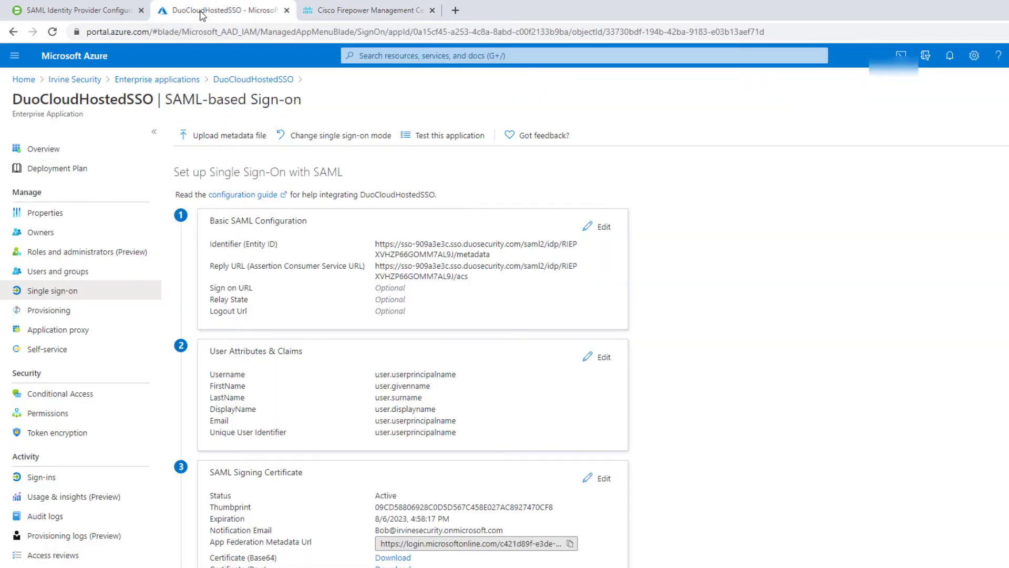
left_click(82, 11)
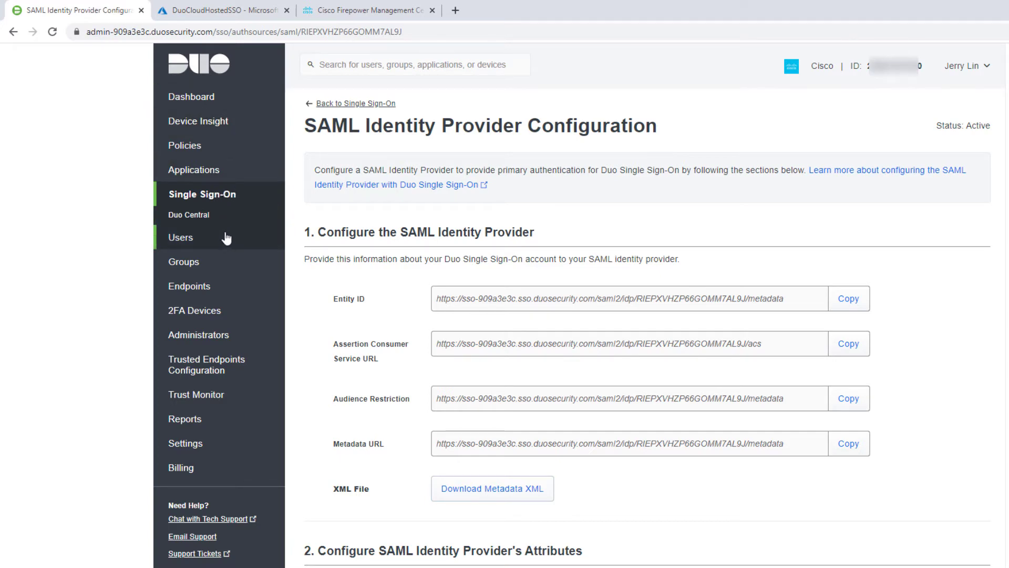
left_click(198, 173)
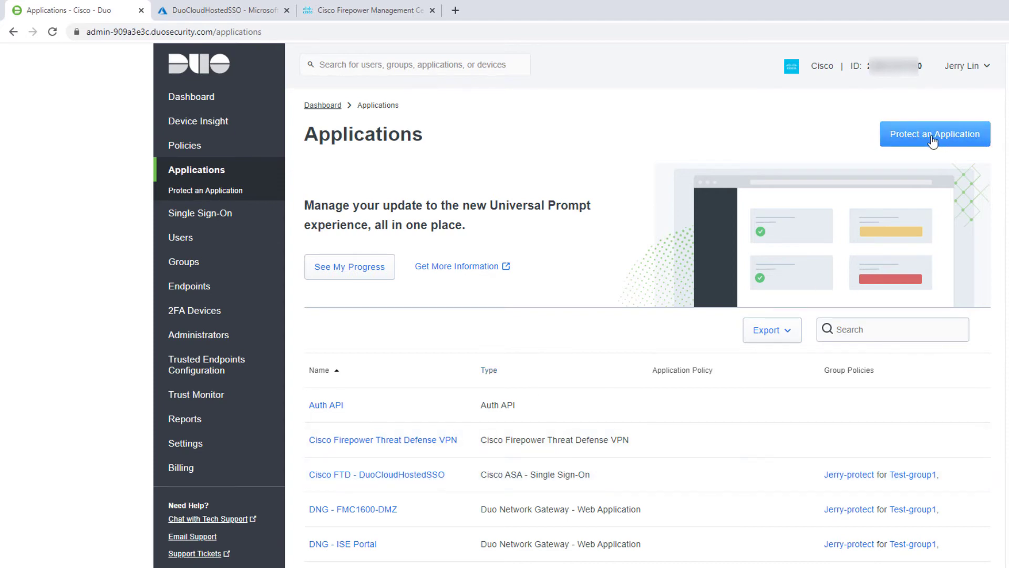
left_click(933, 141)
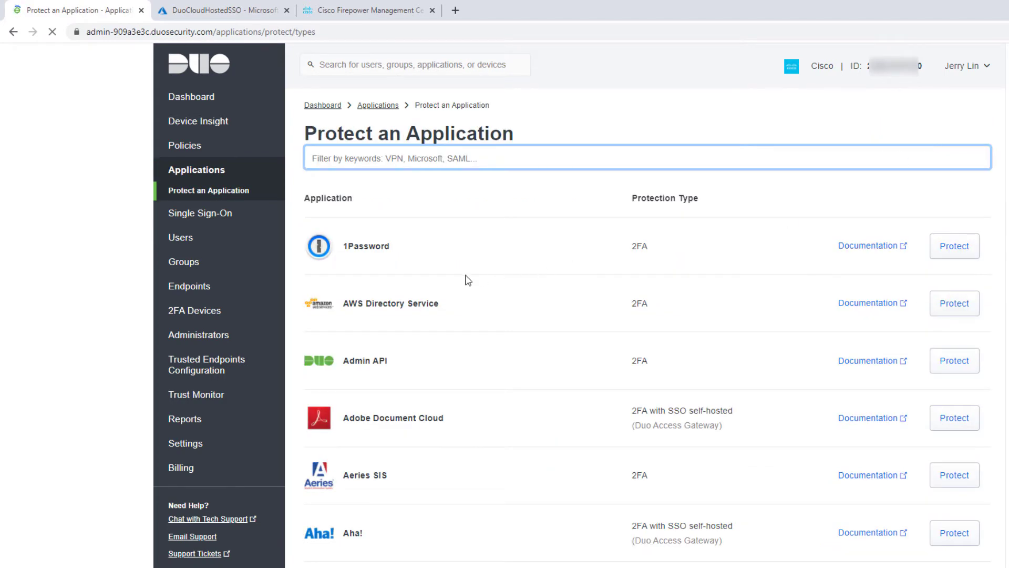
left_click(393, 162)
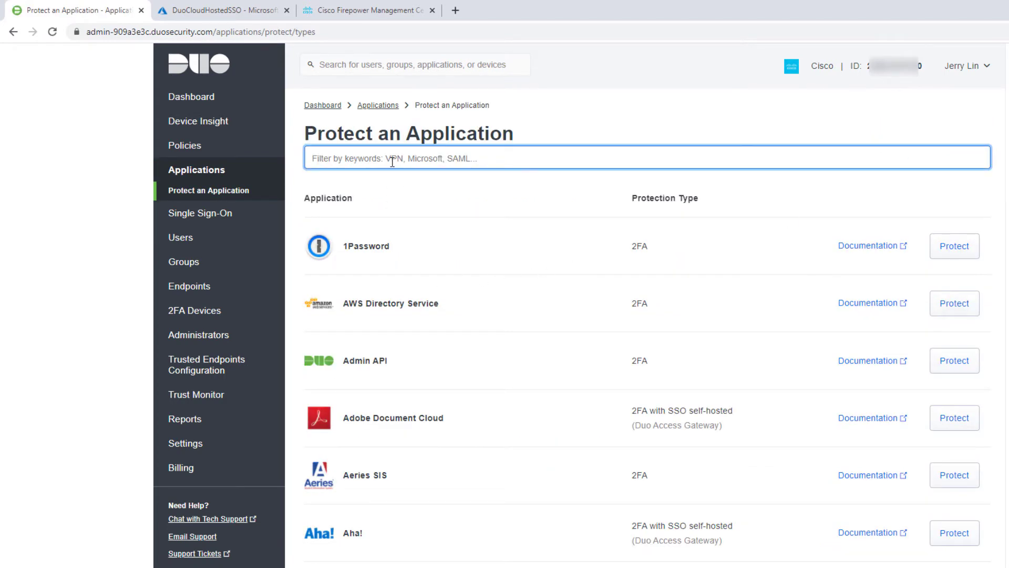
type("cisco asa")
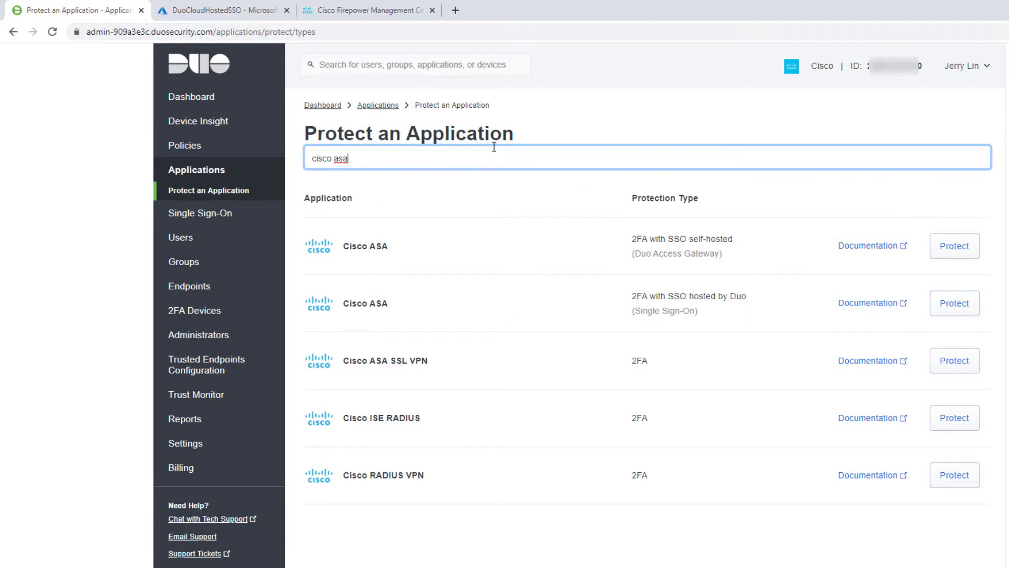
left_click(382, 107)
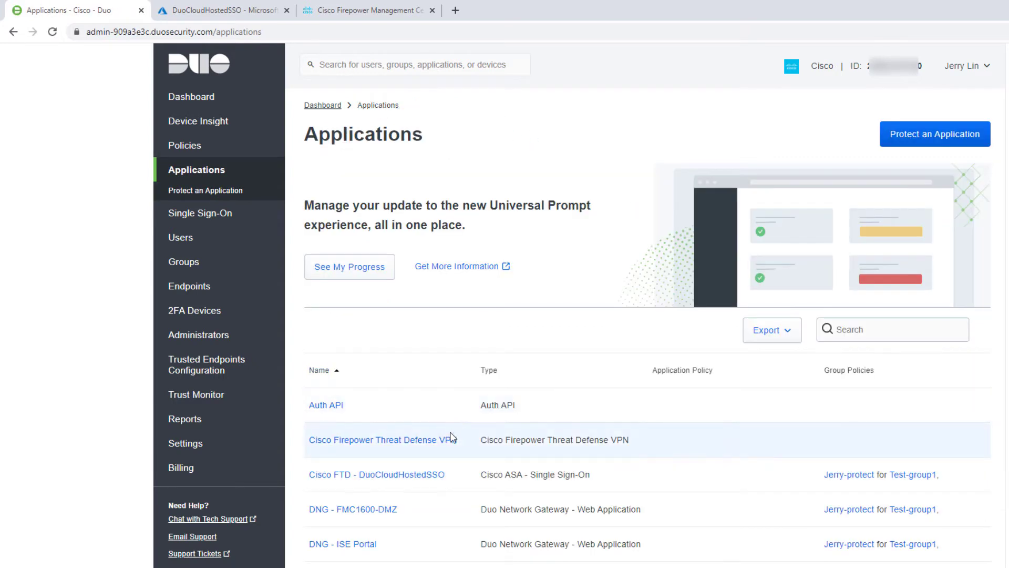
Step: View the Cisco FTD - DuoCloudHostedSSO application's SAML URLs, then return to the FMC enrollment
left_click(374, 476)
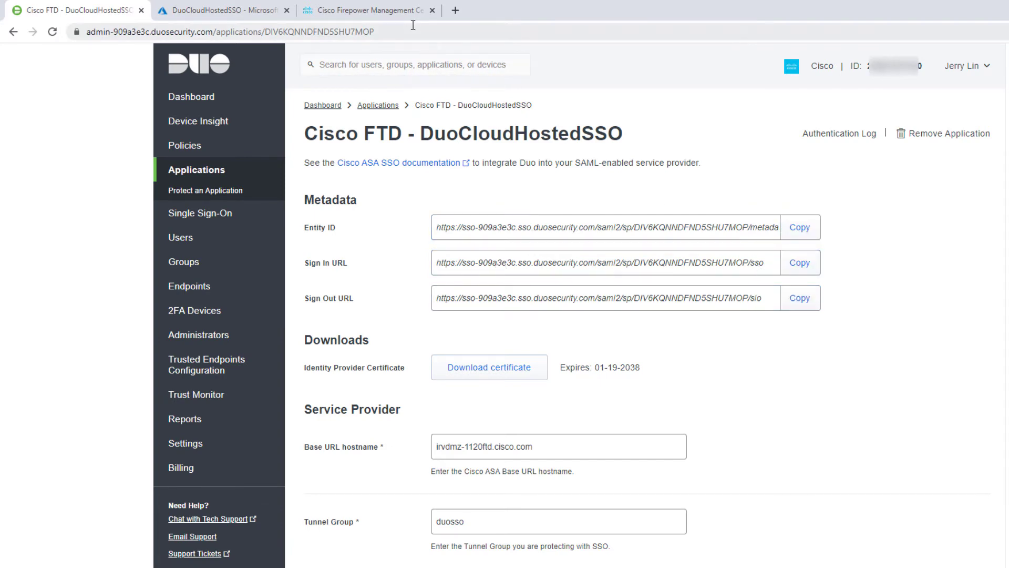
left_click(381, 10)
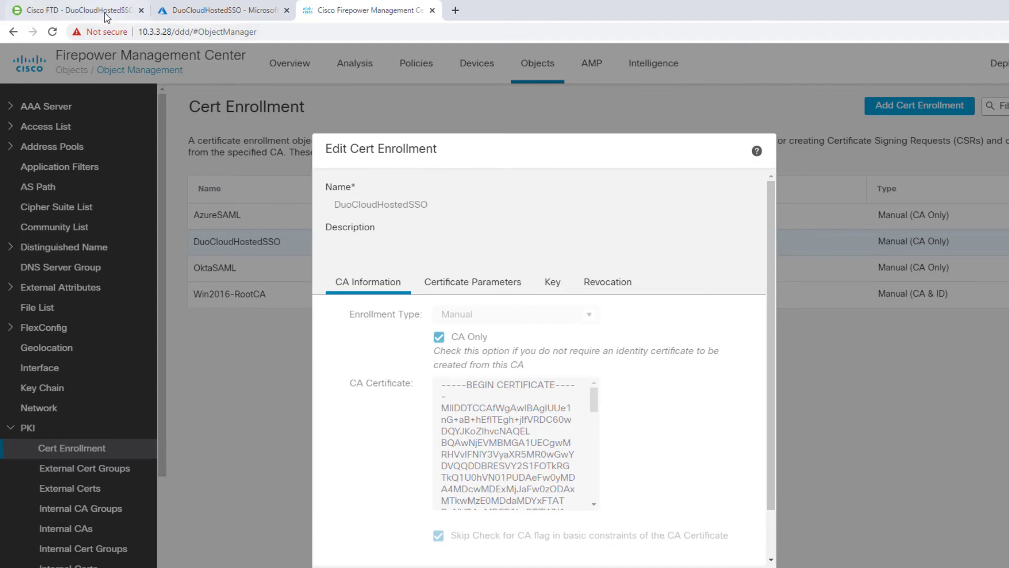
Step: Compare Duo's IdP certificate with the DuoCloudHostedSSO enrollment, then close it without changes
left_click(89, 11)
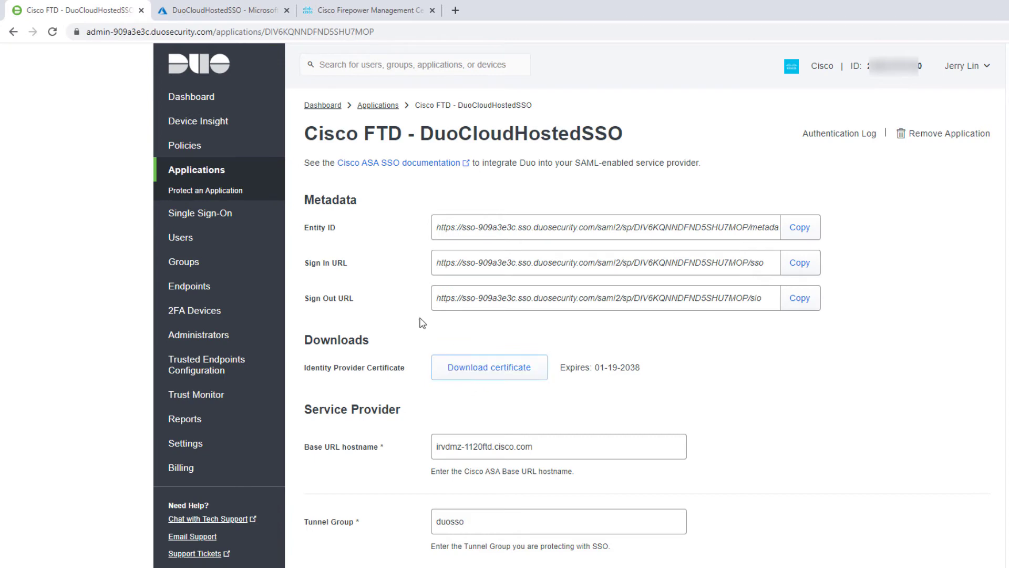
left_click(352, 16)
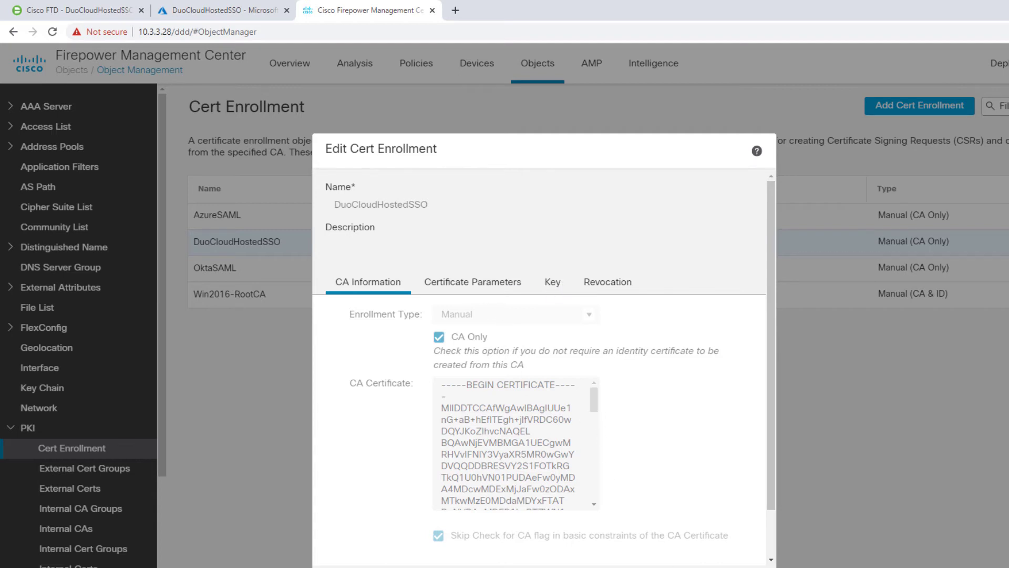
key("Escape")
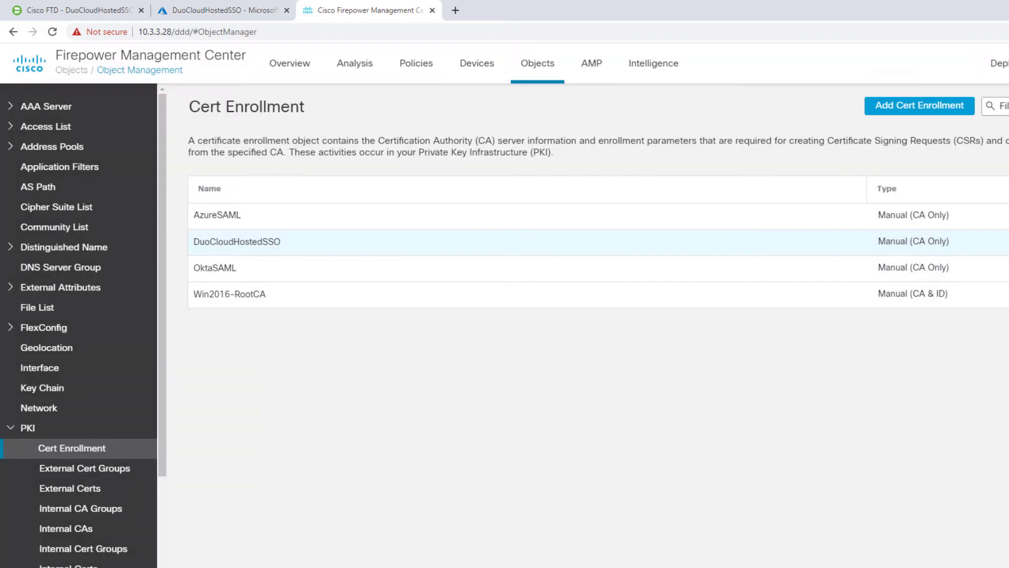
left_click(10, 107)
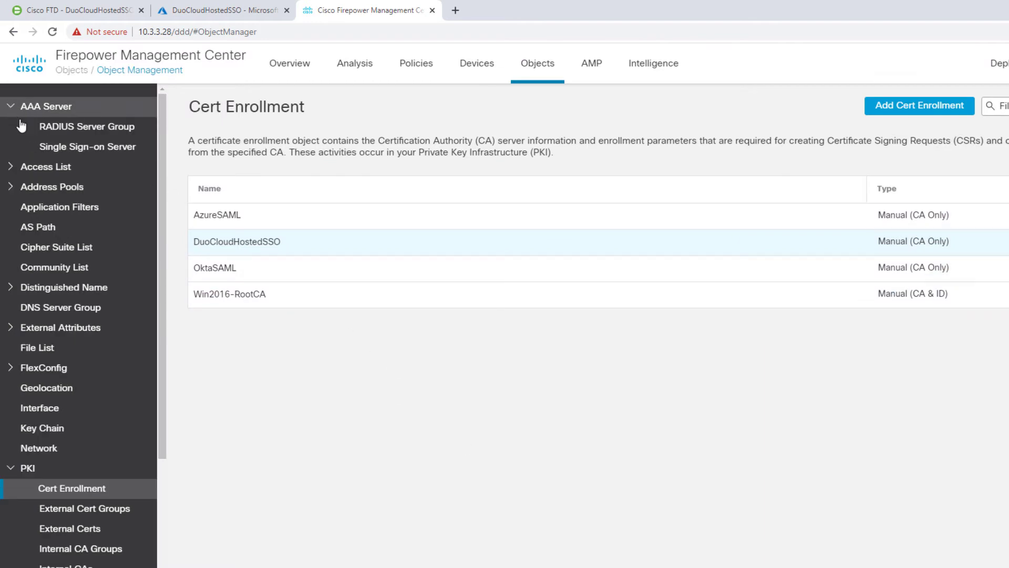
left_click(65, 150)
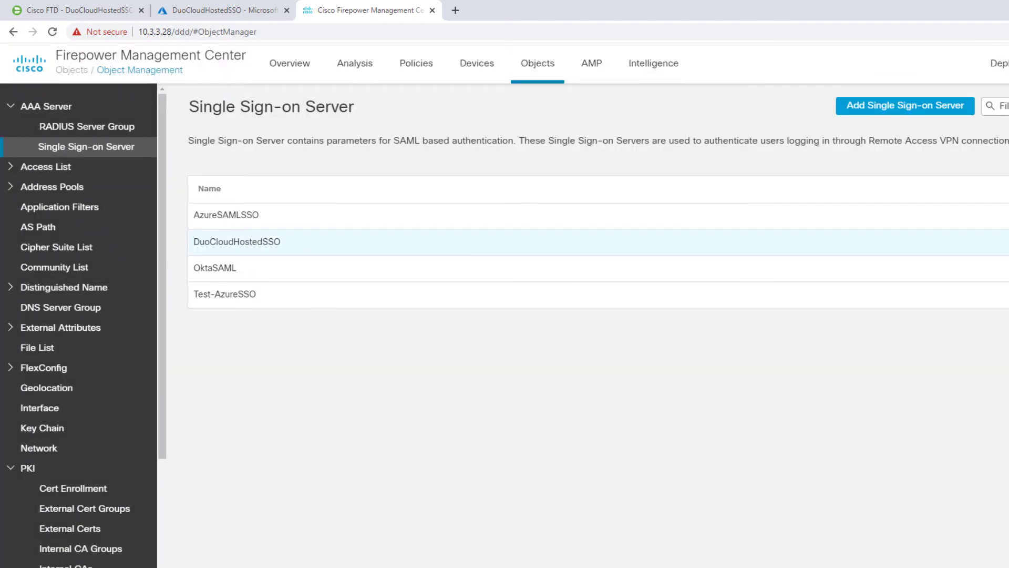
left_click(236, 241)
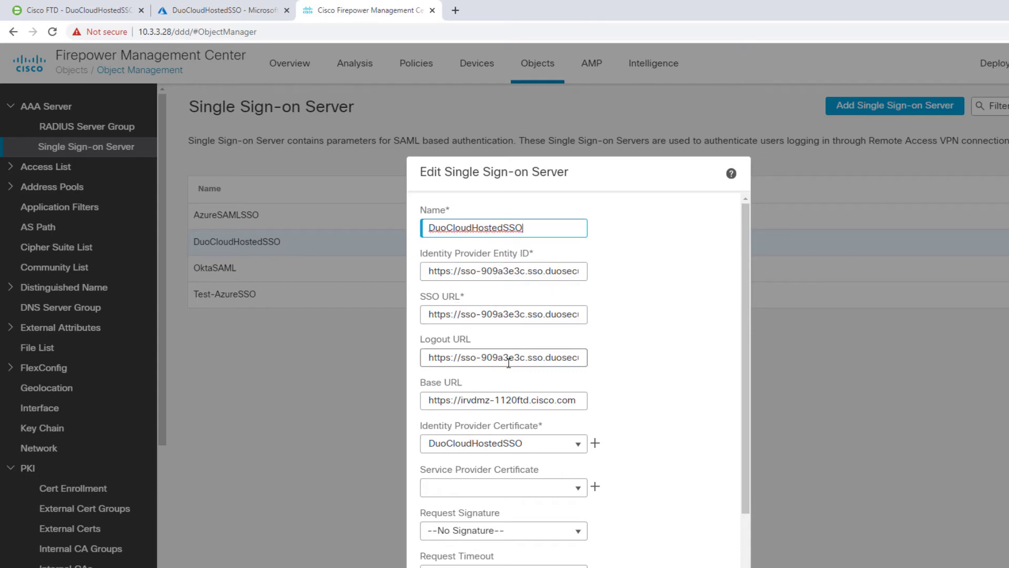
left_click(93, 10)
left_click(472, 231)
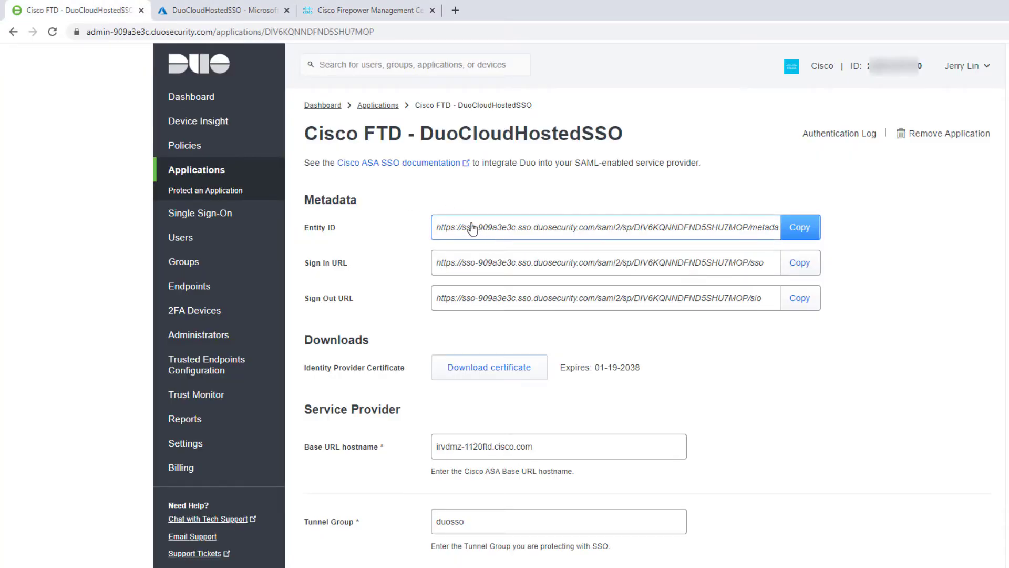
left_click(373, 11)
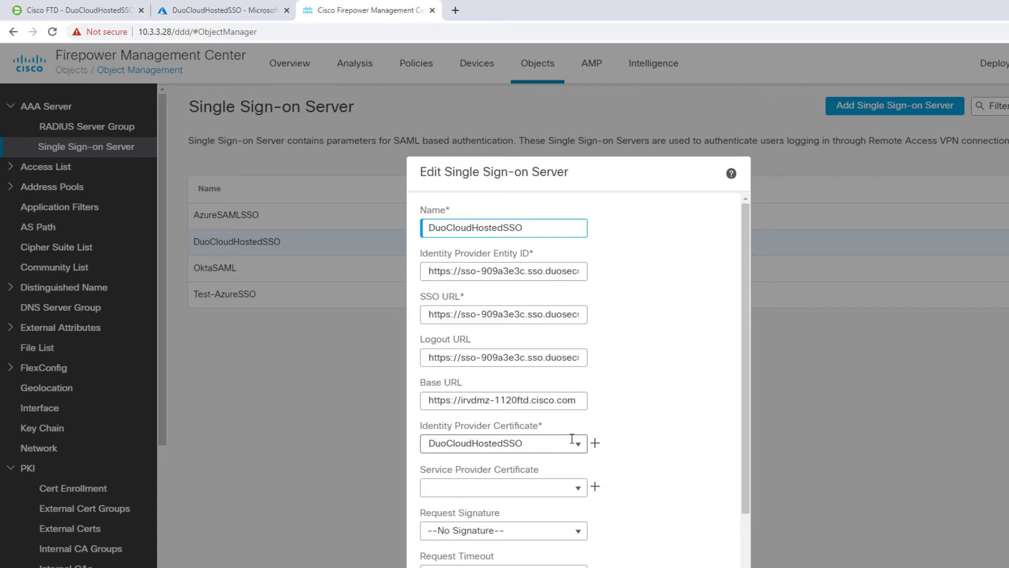
left_click(536, 562)
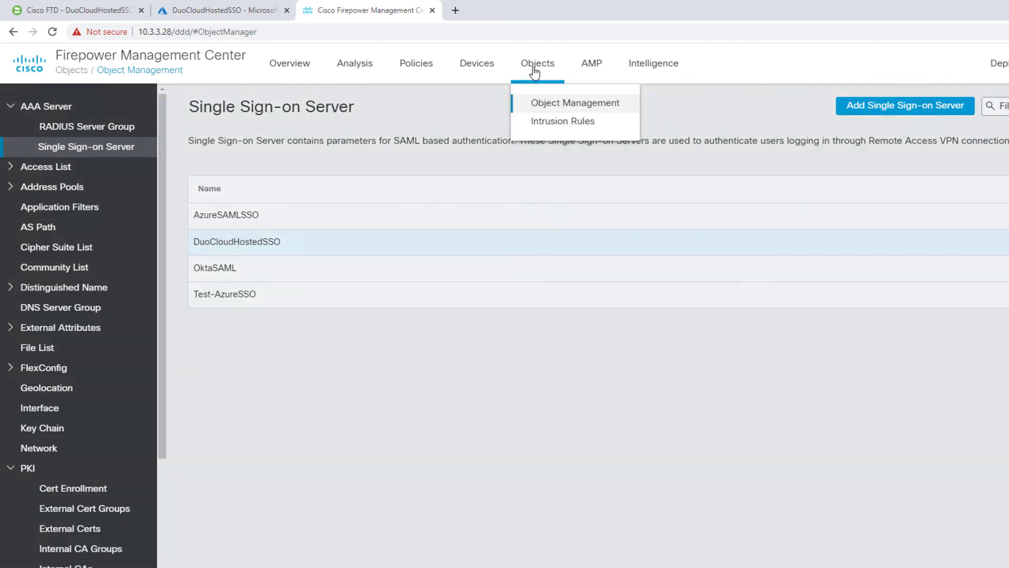
Step: Open the All-AnyconnectVPN remote access policy from Devices > Remote Access
mouse_move(476, 71)
left_click(494, 212)
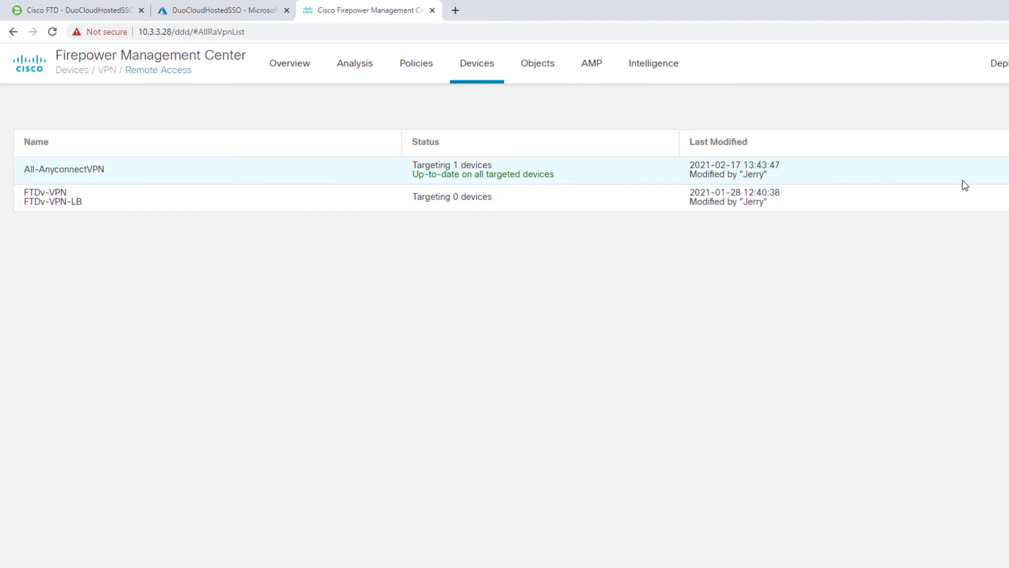
left_click(1004, 169)
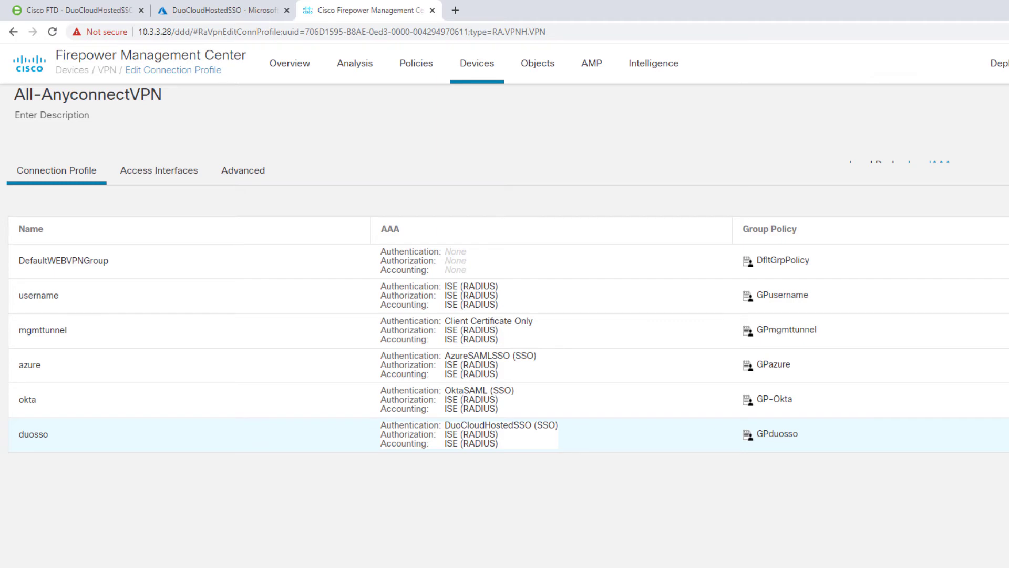
left_click(1005, 434)
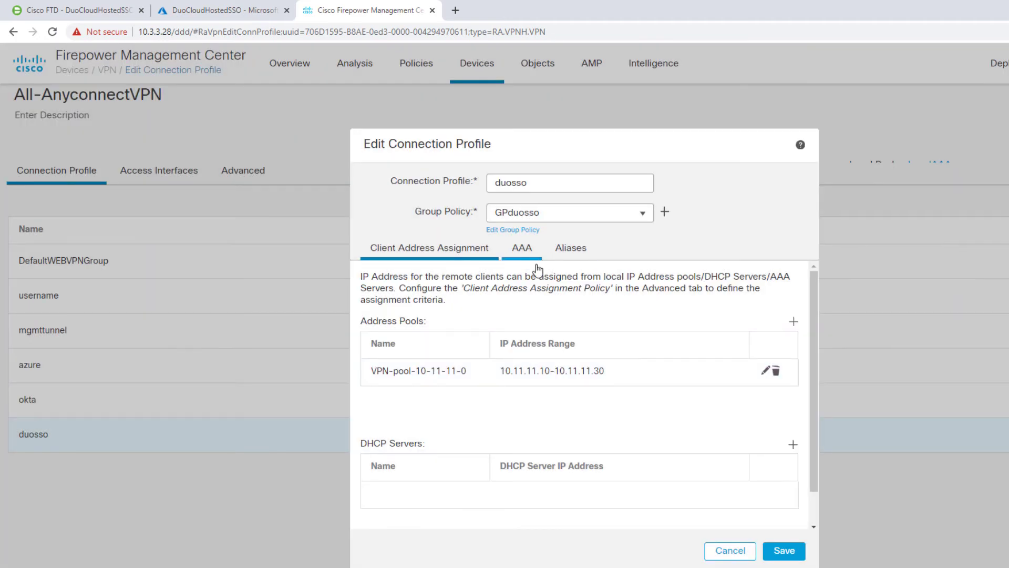
left_click(522, 252)
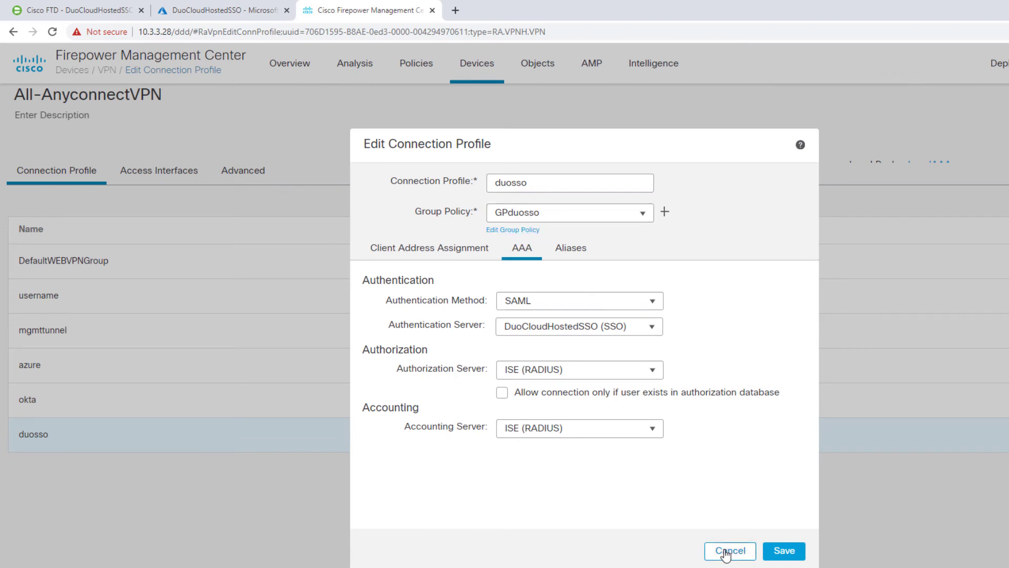
left_click(725, 552)
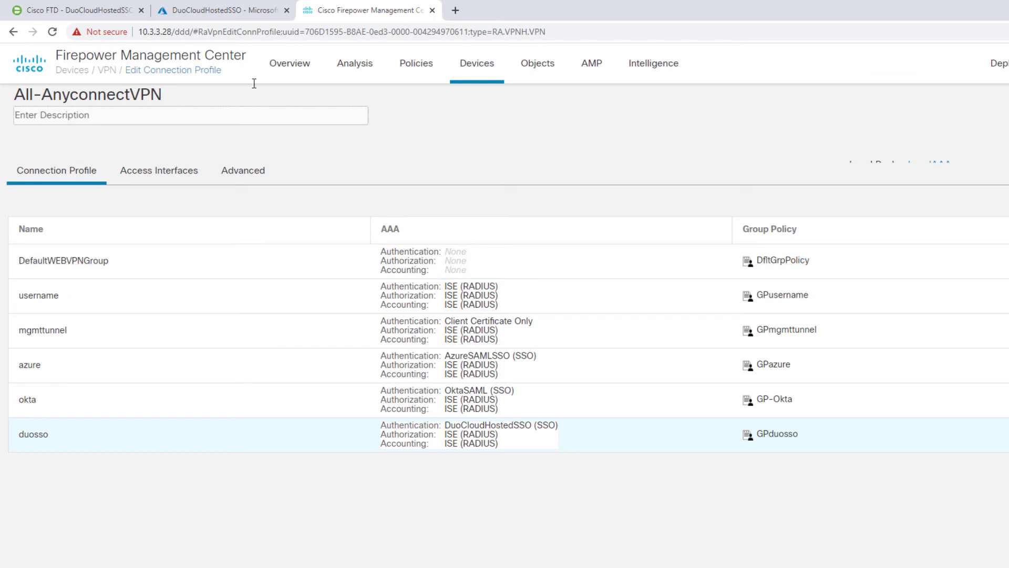
Step: Open the Azure SAML SSO authentication source under Duo's Single Sign-On settings
left_click(87, 10)
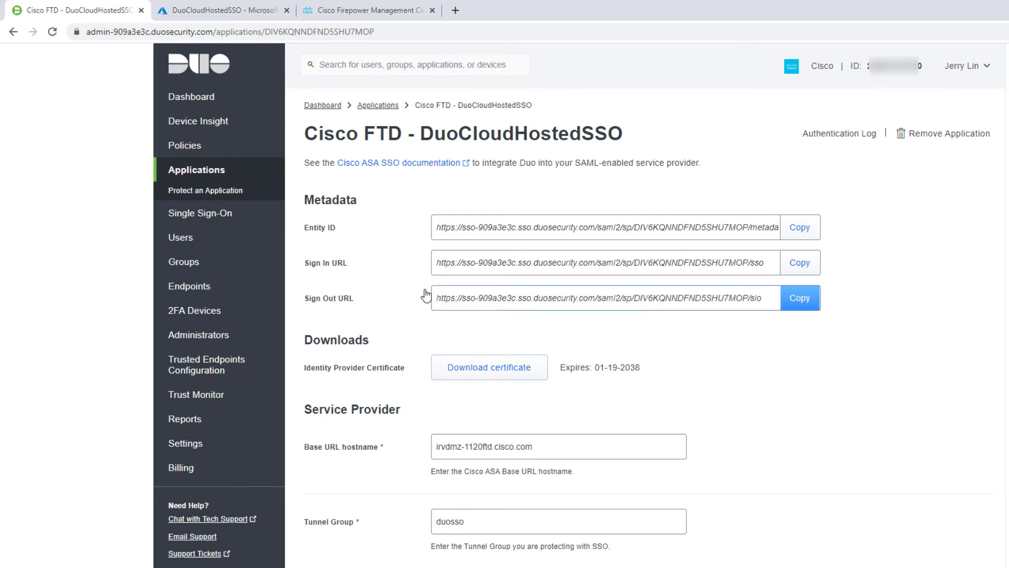
left_click(196, 219)
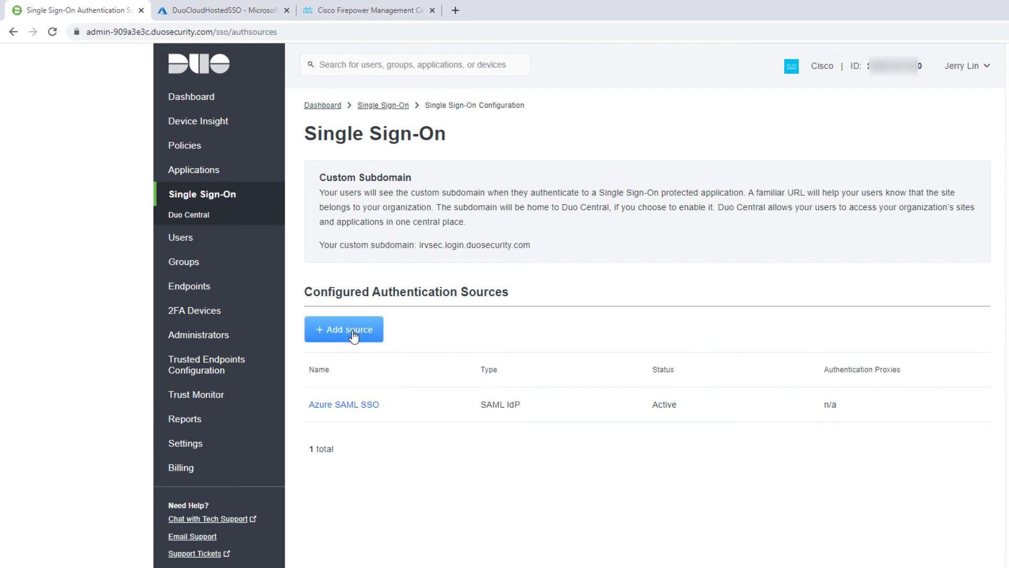
left_click(341, 405)
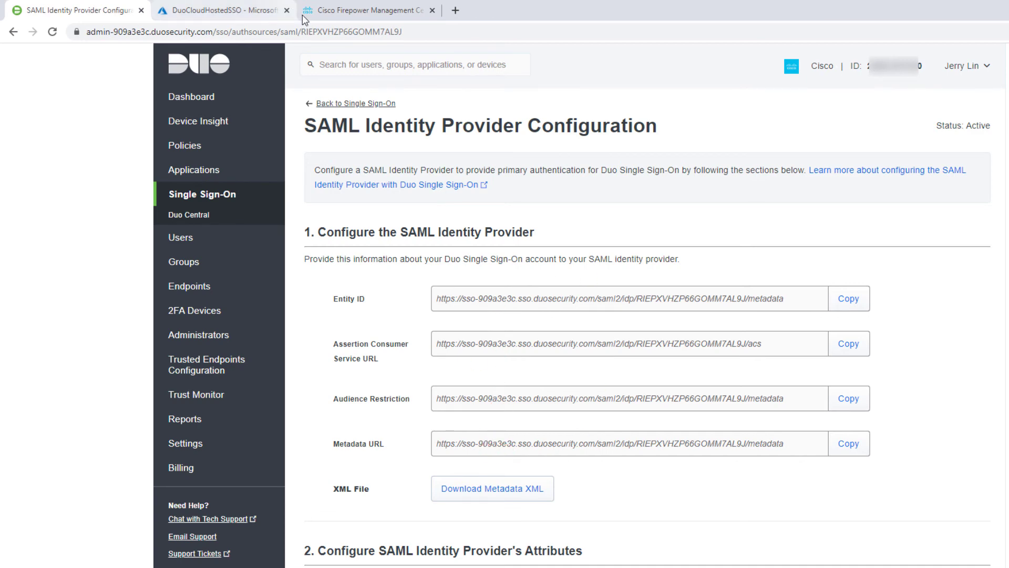
left_click(239, 11)
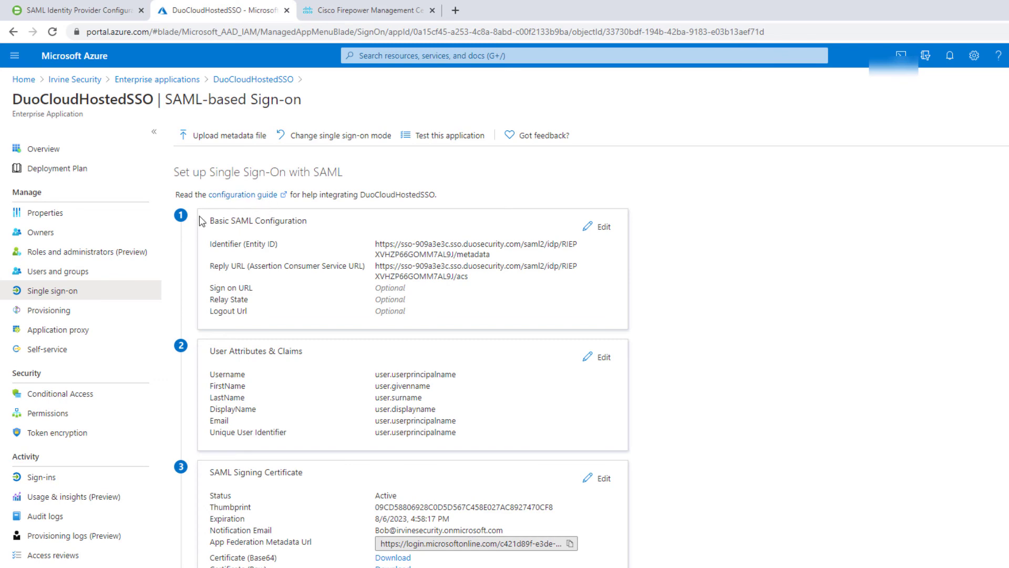
left_click(147, 82)
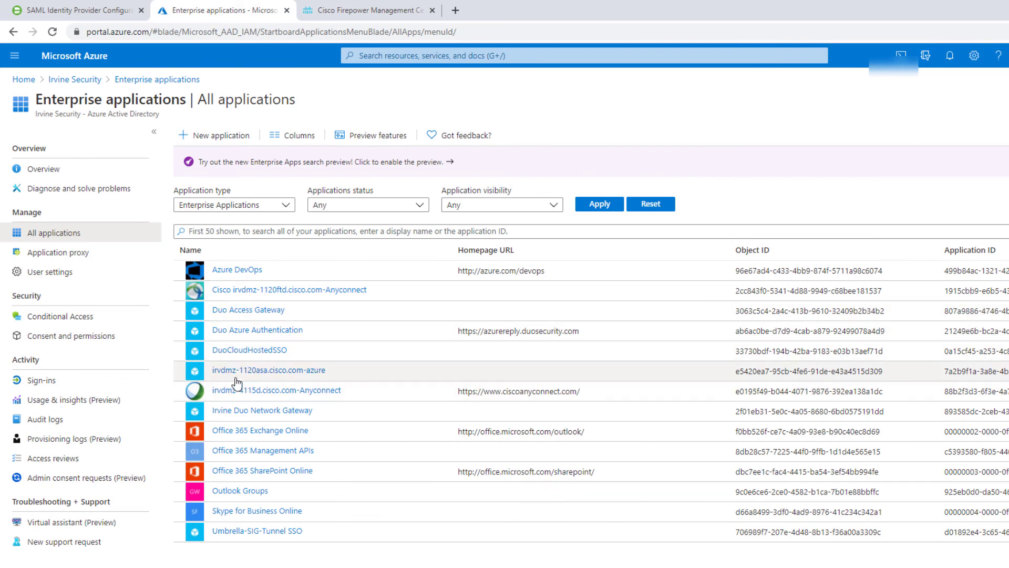
left_click(243, 350)
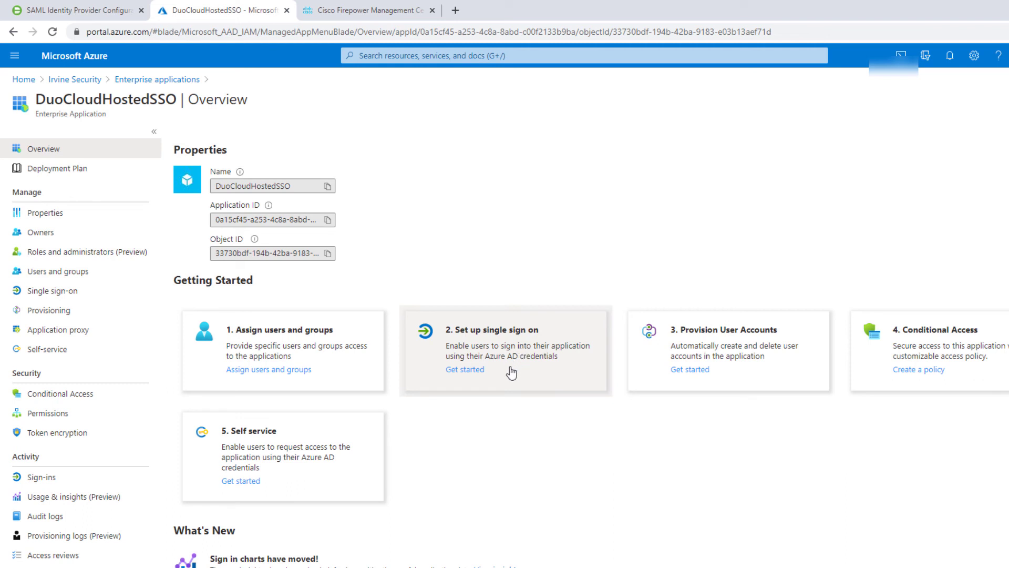
left_click(473, 335)
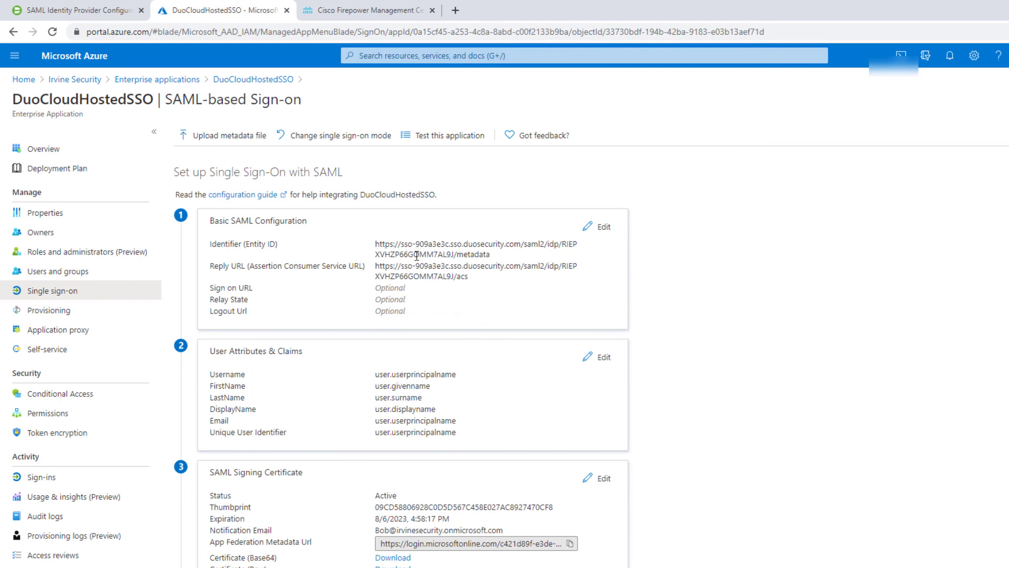
left_click(79, 15)
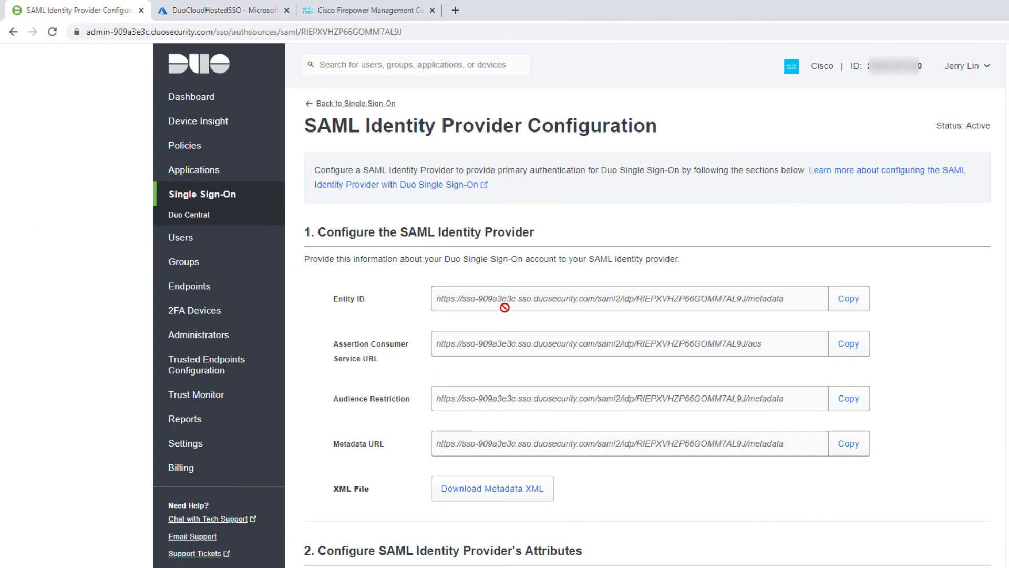
left_click(228, 13)
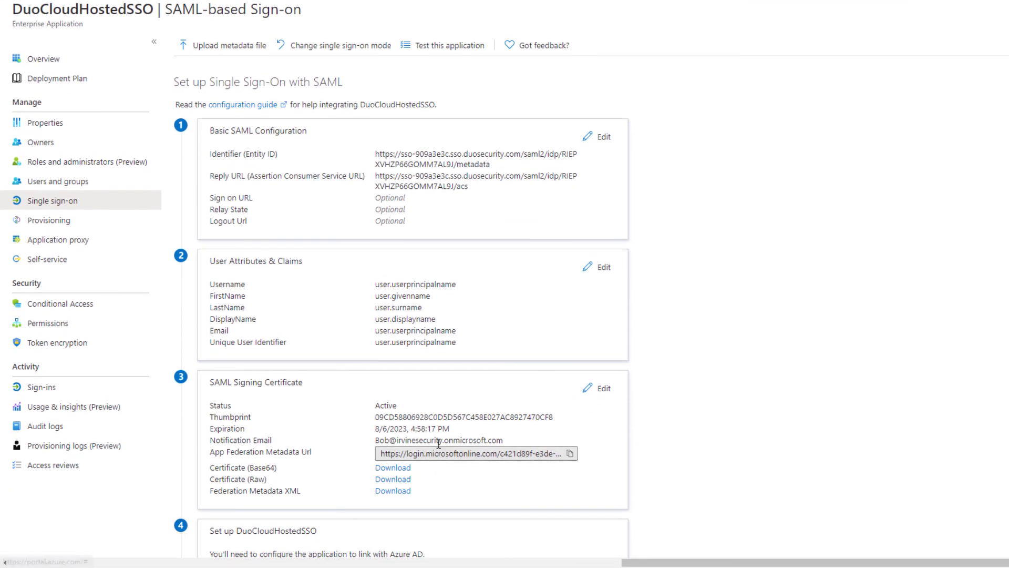
scroll(481, 440, "down", 3)
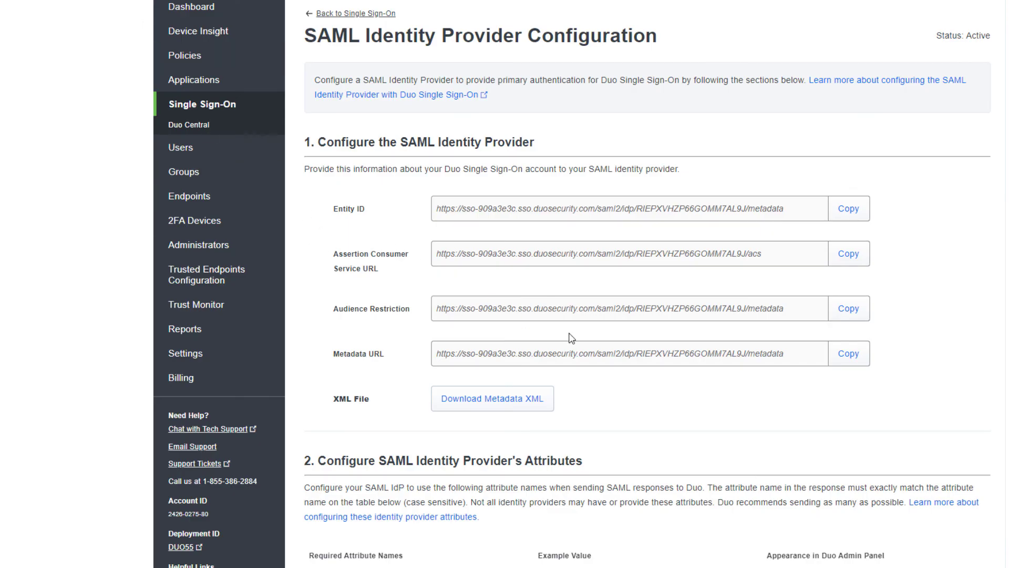
scroll(591, 299, "down", 6)
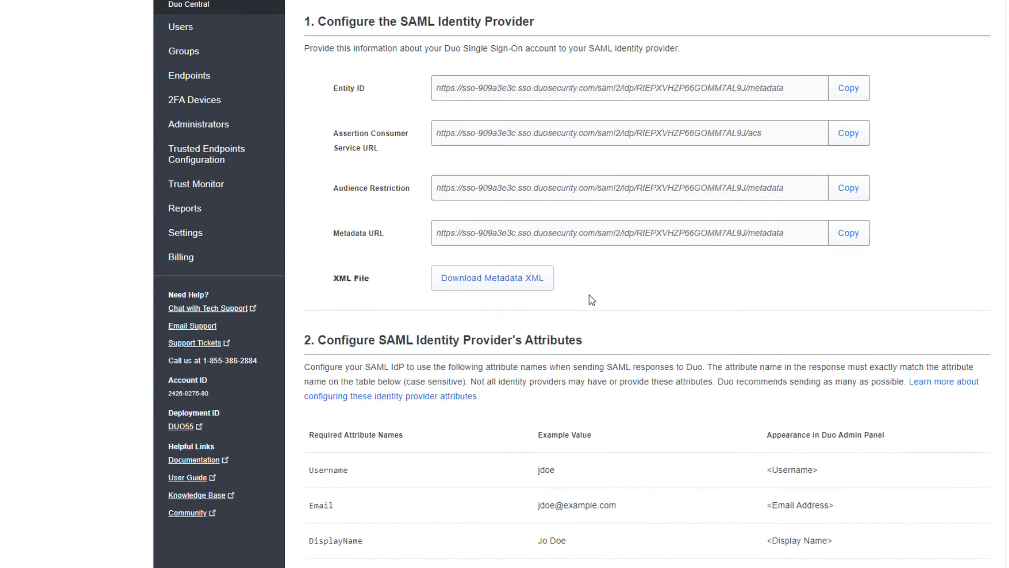
scroll(591, 299, "down", 7)
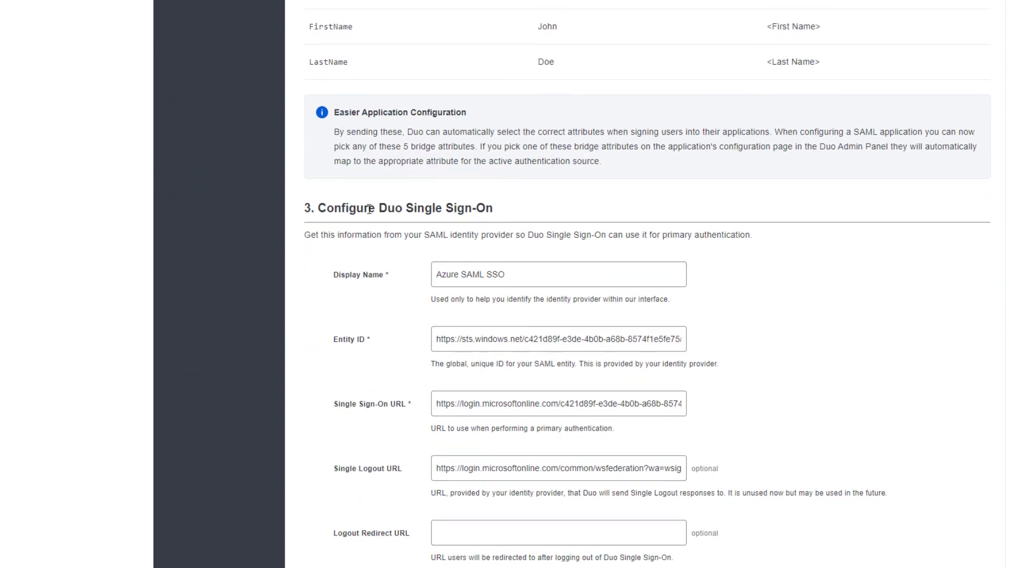
scroll(552, 258, "down", 2)
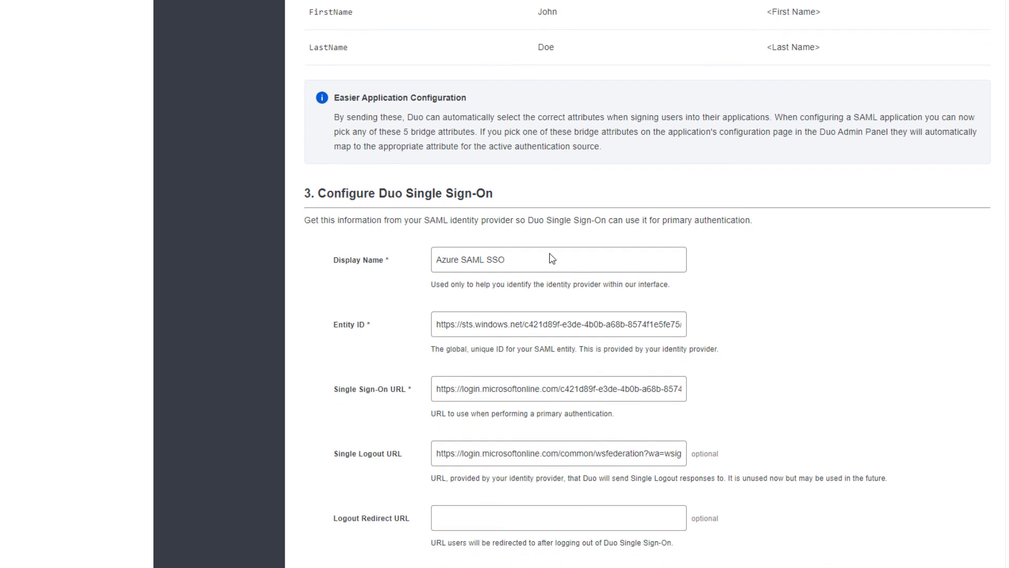
left_click(463, 222)
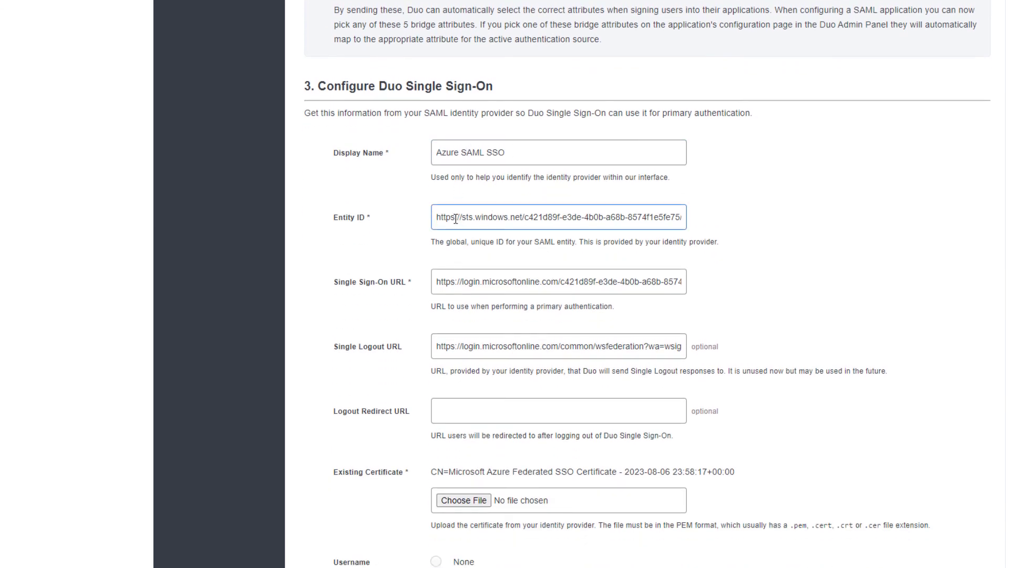
left_click(496, 279)
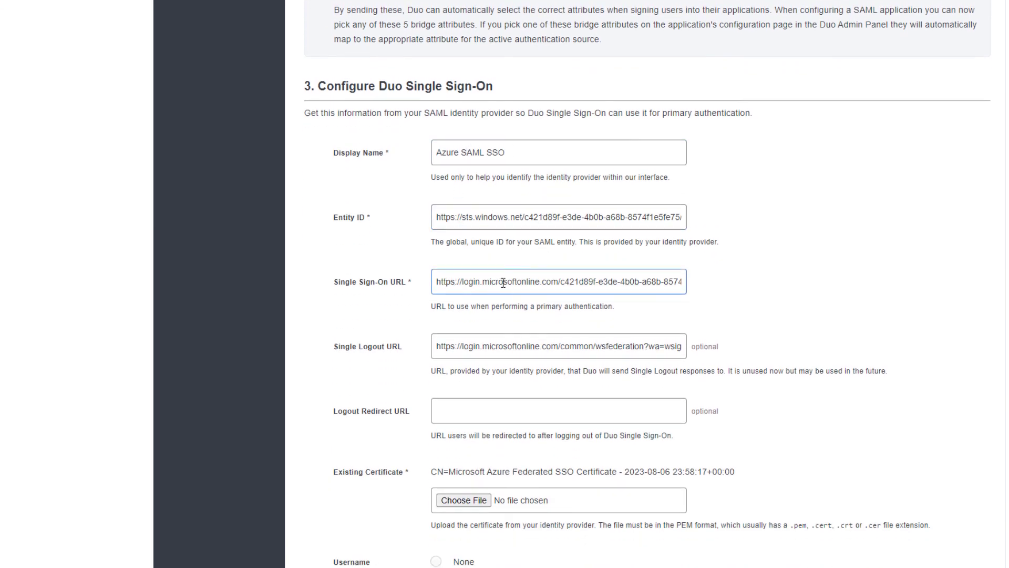
left_click(441, 344)
left_click(460, 500)
left_click(482, 506)
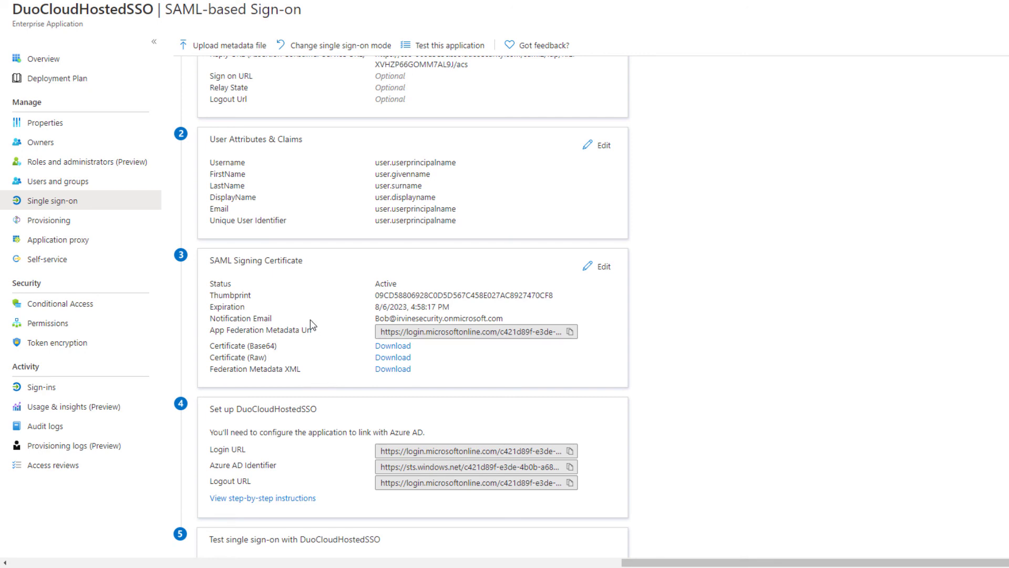
scroll(279, 254, "up", 3)
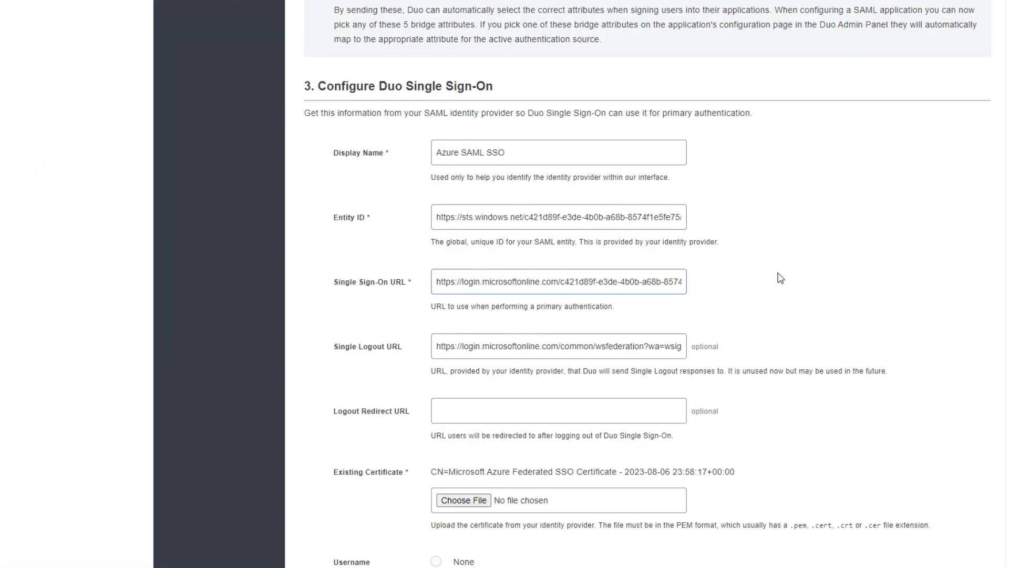
scroll(790, 275, "down", 3)
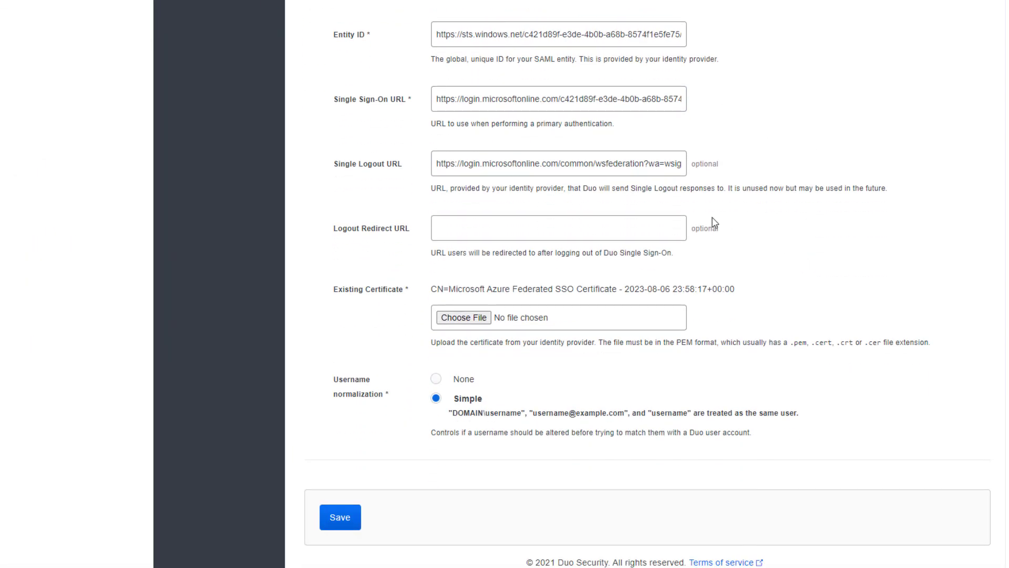
left_click(636, 166)
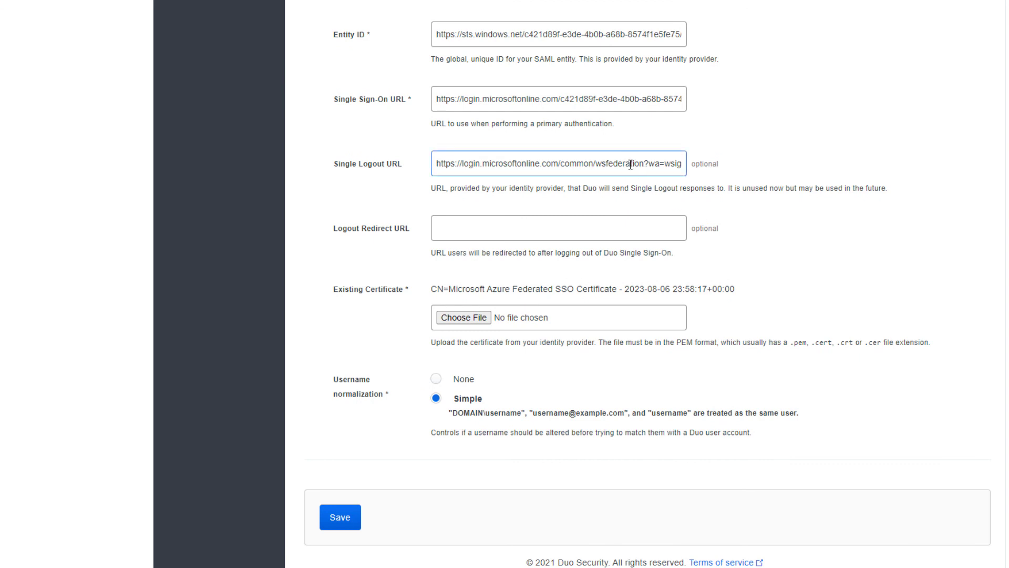